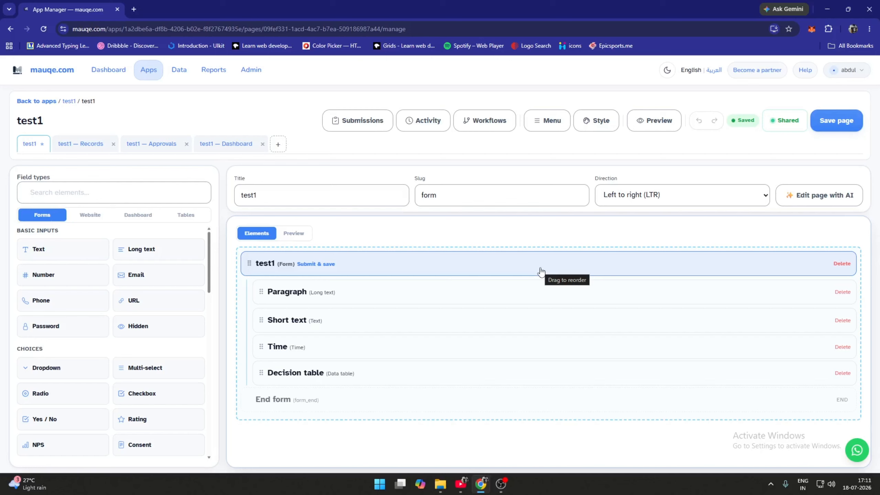
Open the test1 form's properties and check which approval processes can run on submit
click(405, 262)
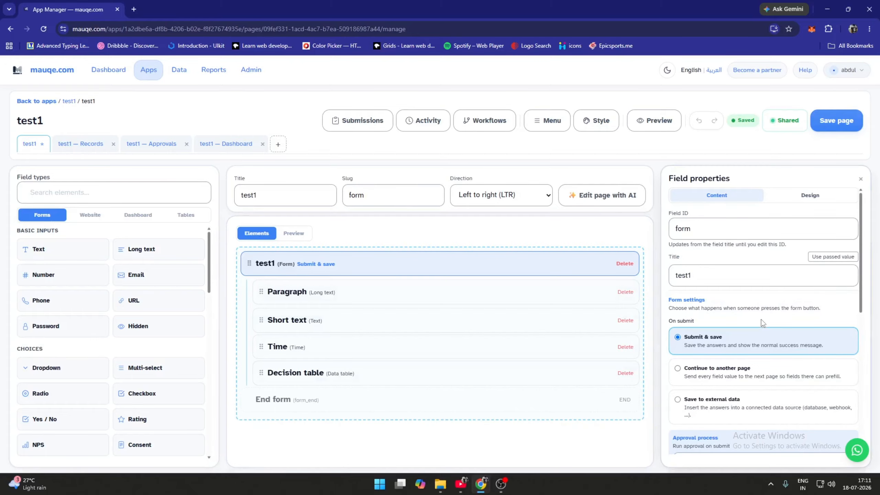
scroll(760, 320, down, 6)
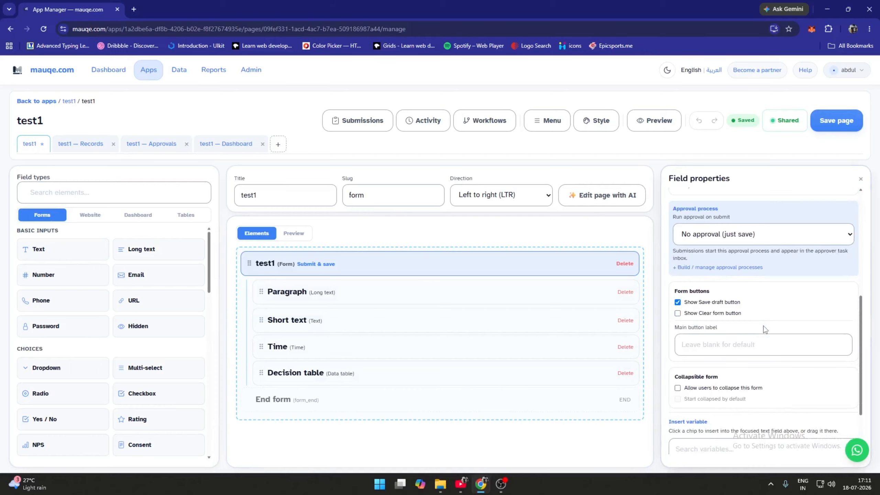
click(741, 243)
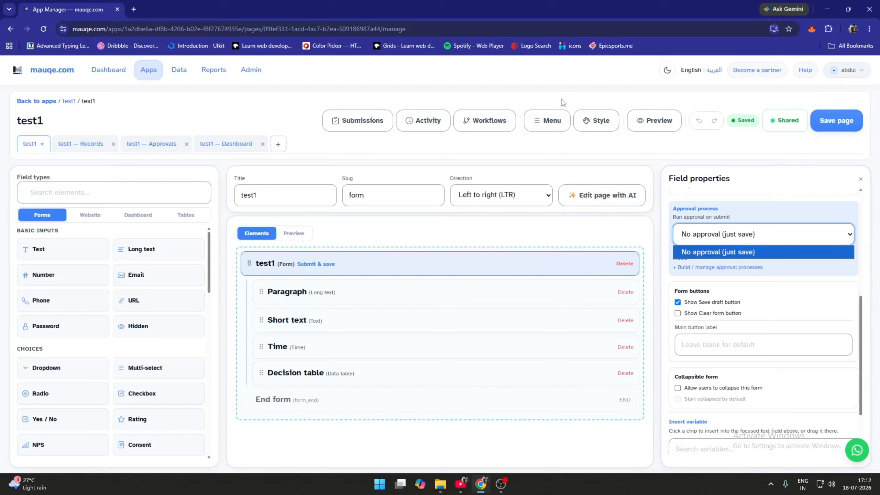
Create a new workflow named "sample" for the test1 app
click(488, 125)
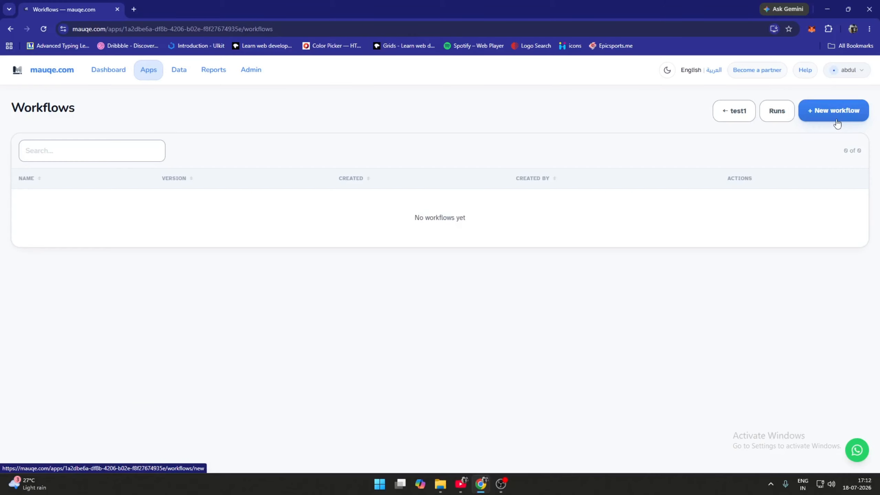
click(835, 117)
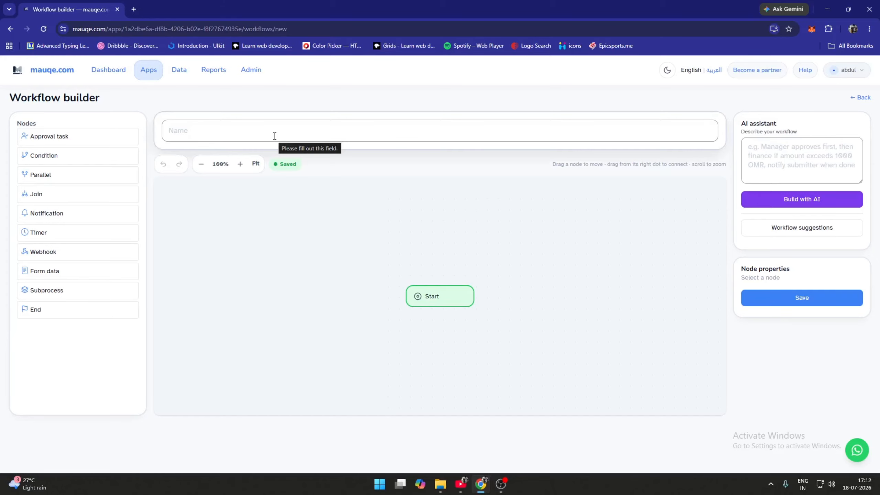
click(274, 136)
text(sample)
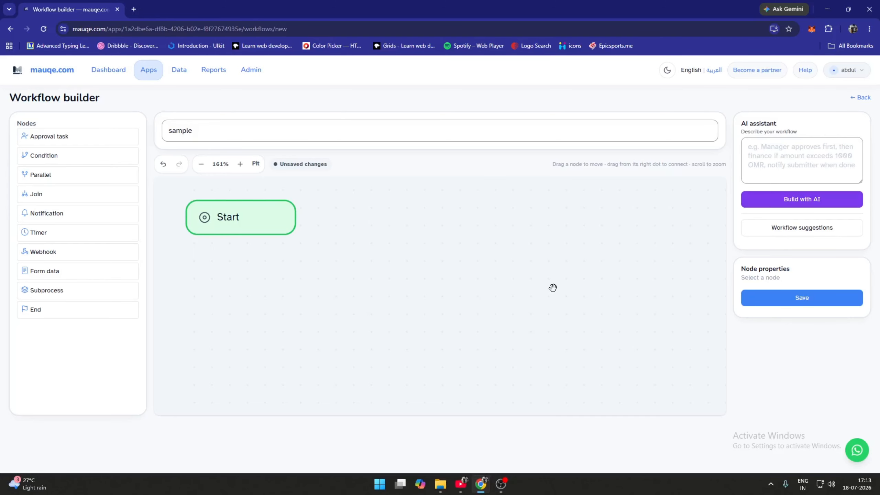
Add an approval task node after Start, connect the two, and review the task's approver, role, SLA and escalation settings
click(58, 138)
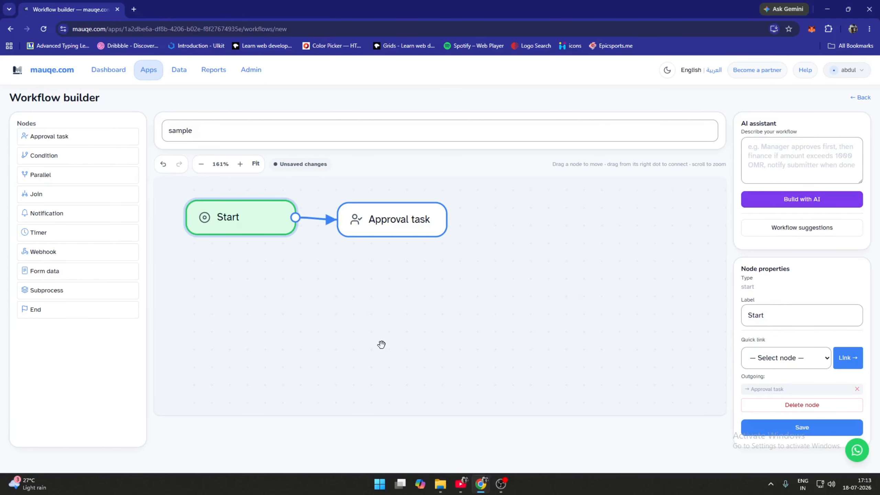
click(391, 223)
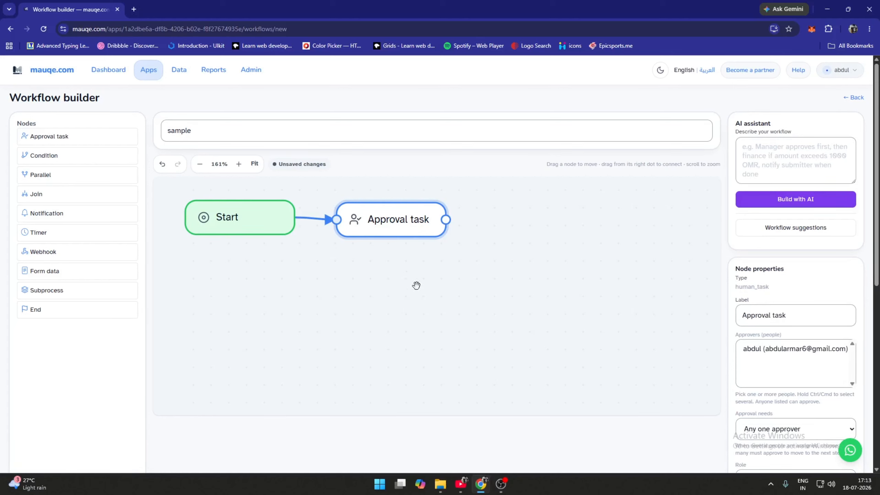
scroll(777, 319, down, 3)
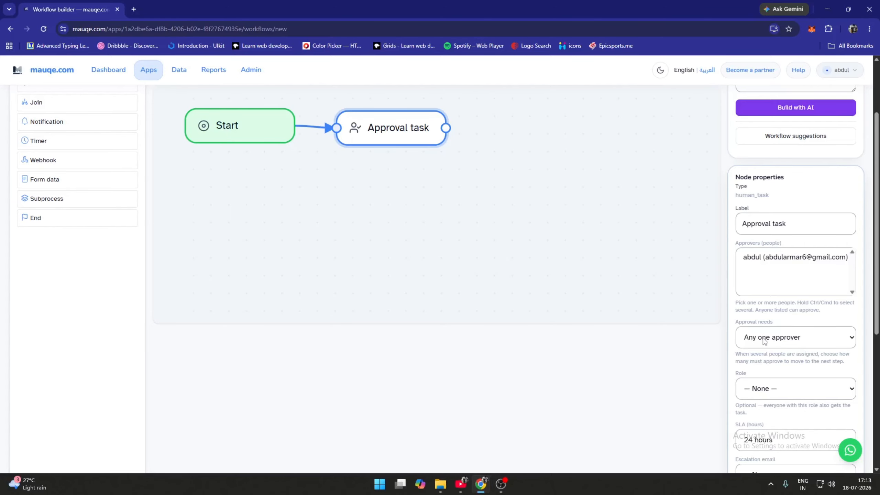
scroll(764, 341, down, 3)
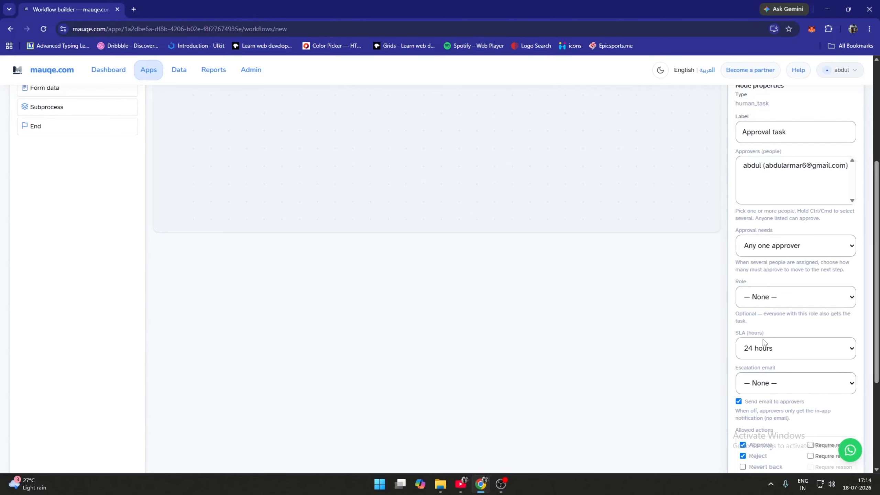
scroll(763, 339, up, 6)
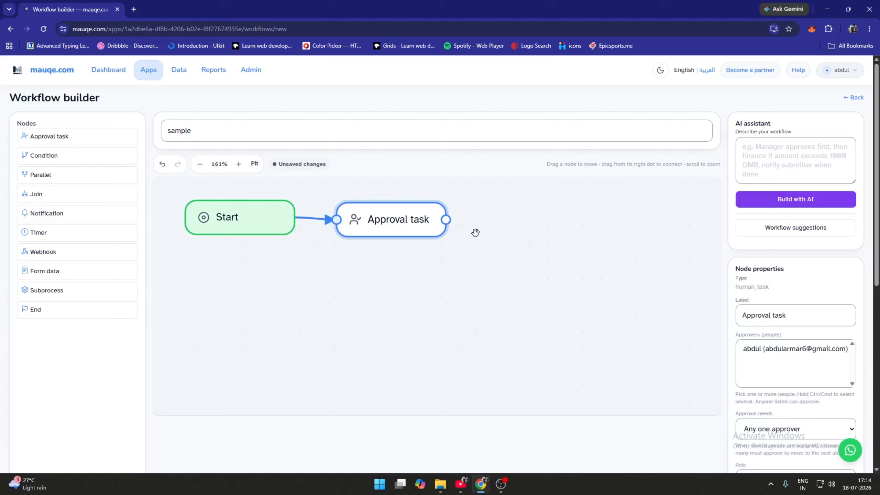
Add a Notification node, link the approval task to it as the approve path, and review its message and recipient settings
click(51, 212)
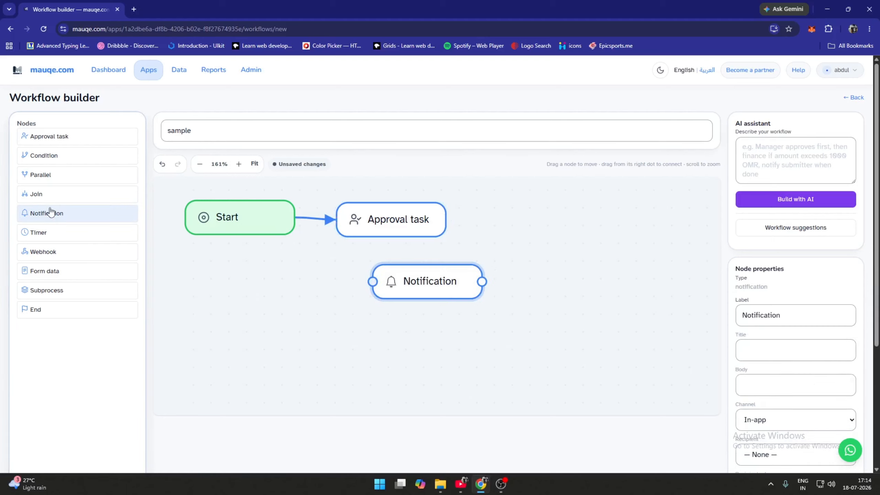
drag(445, 219, 511, 229)
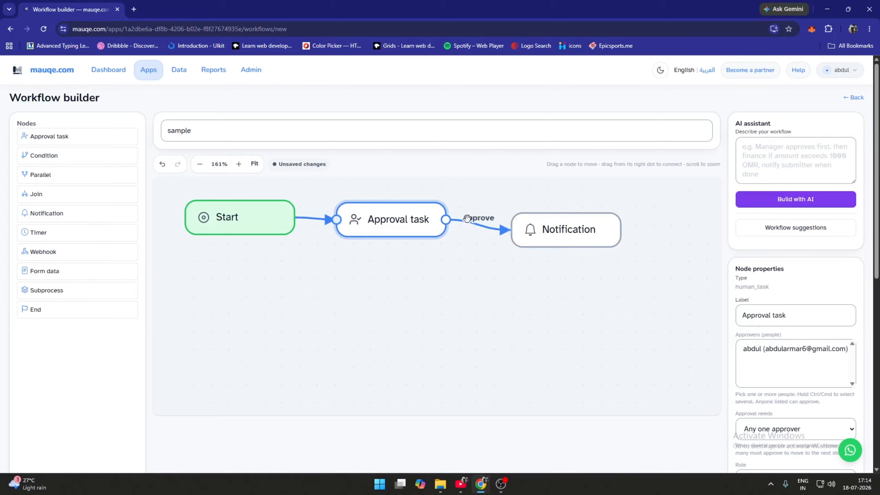
click(556, 231)
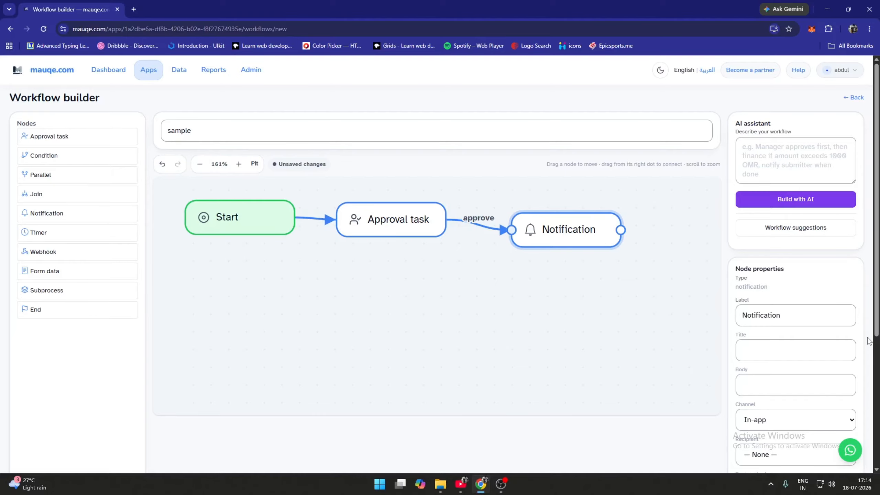
scroll(802, 330, down, 3)
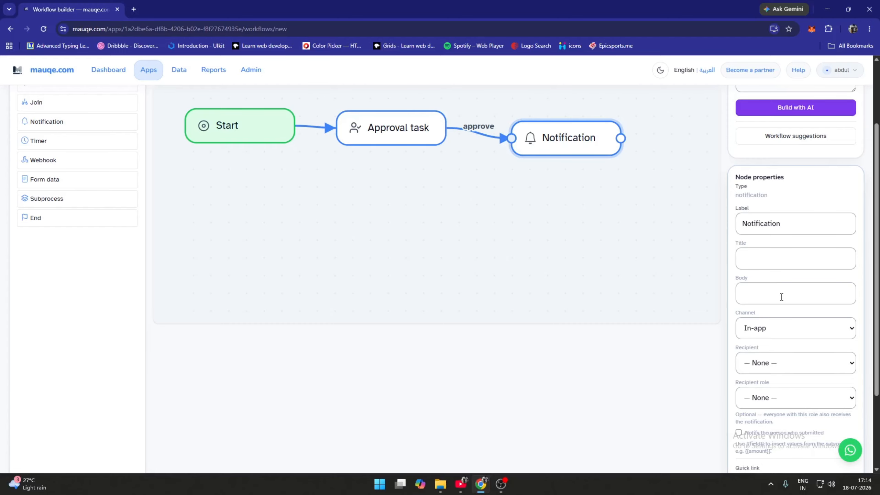
scroll(469, 367, up, 4)
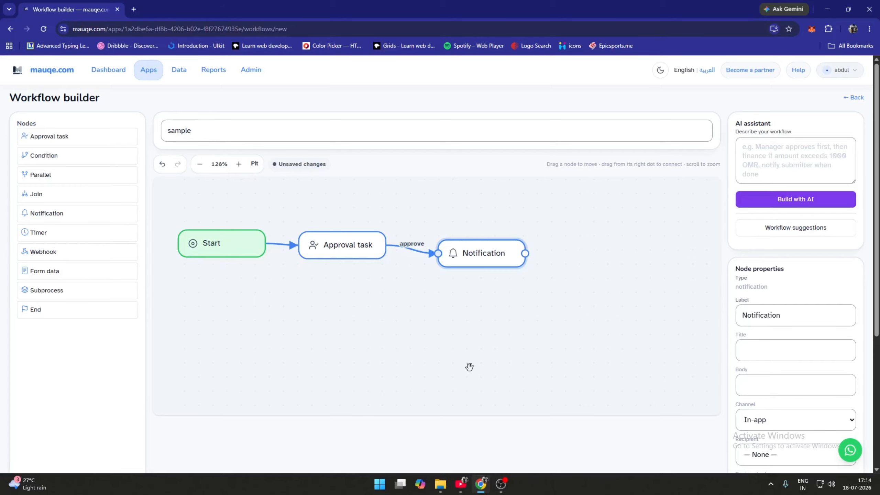
Add an End node to the workflow and connect the Notification node to it
click(79, 309)
drag(524, 254, 562, 257)
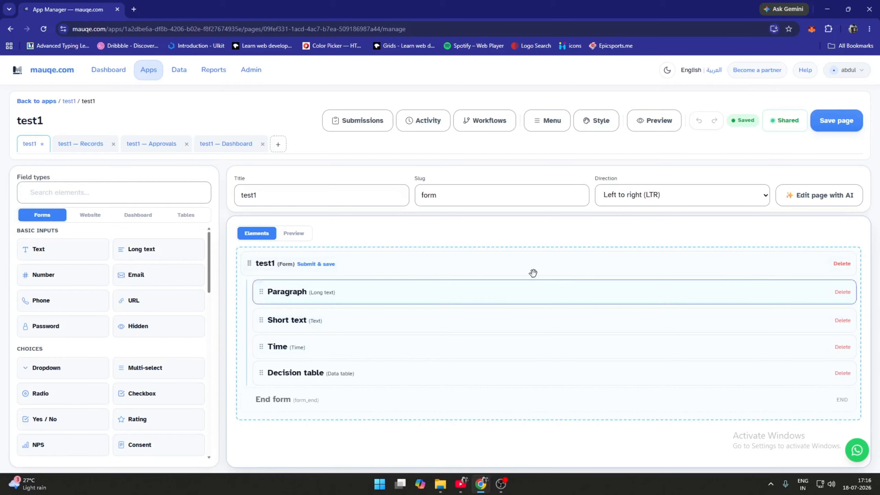
Set the test1 form's approval process on submit to the sample workflow
click(493, 272)
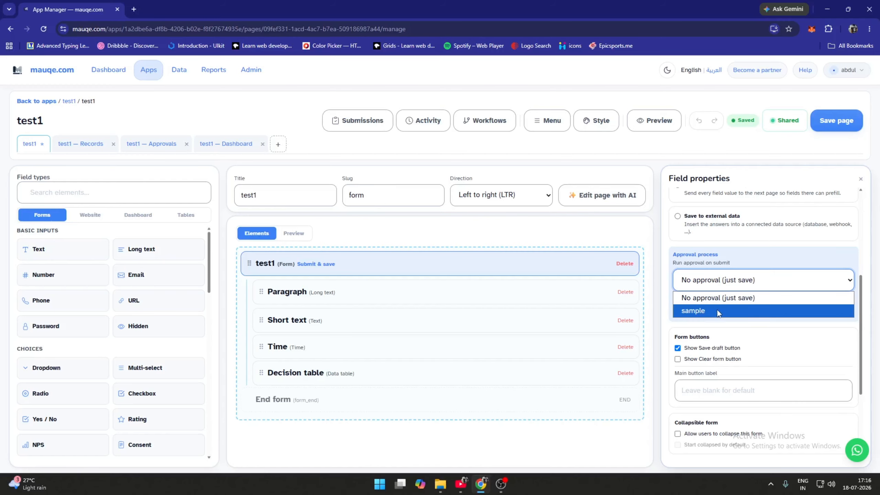
click(717, 310)
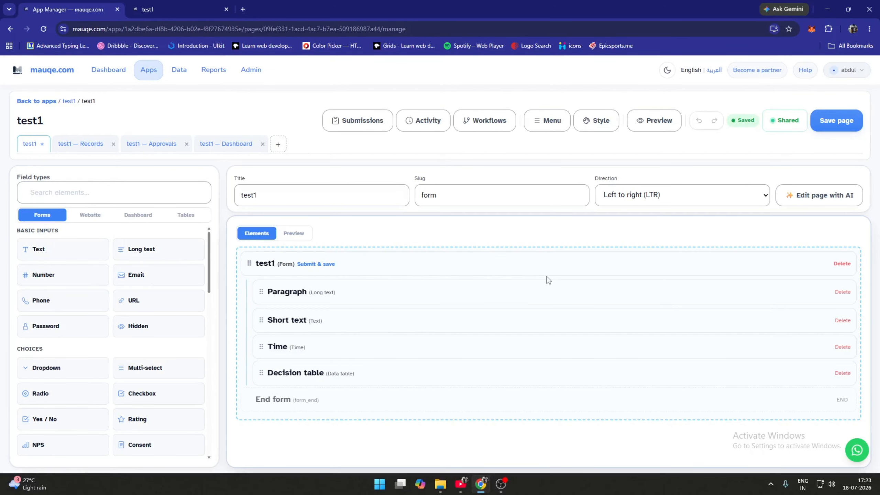
Preview the form and submit an entry with Paragraph "test", Short text "something" and Time 17:23
click(649, 127)
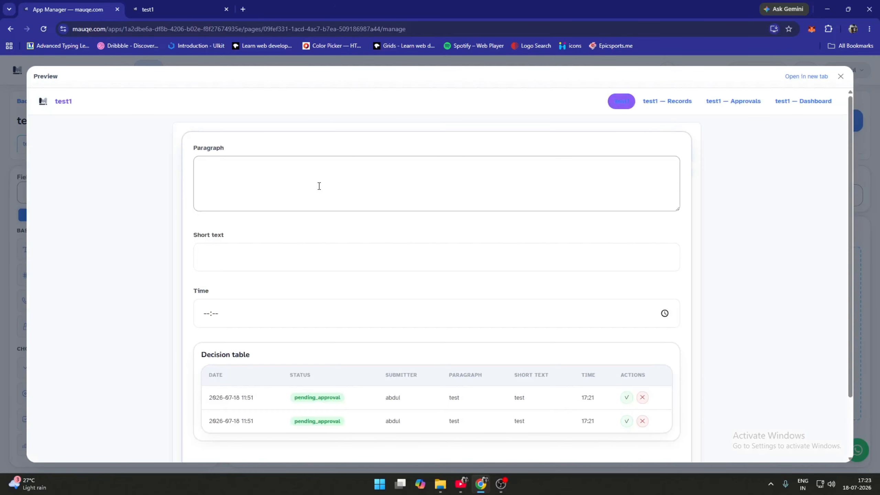
click(319, 187)
text(te)
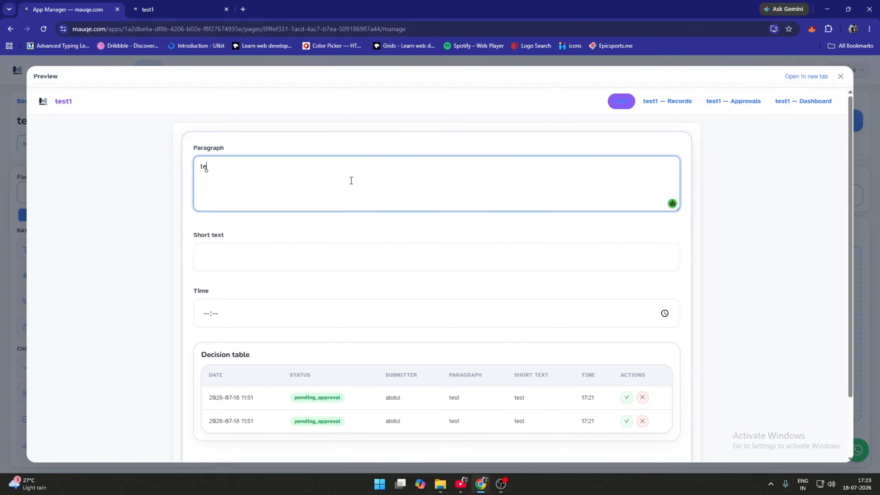
text(st)
click(314, 271)
text(somethin)
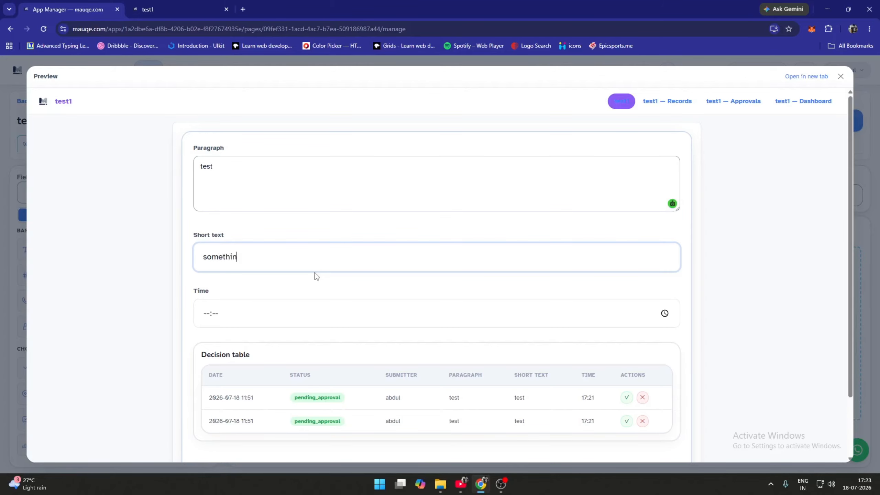
text(g)
key(Tab)
click(664, 314)
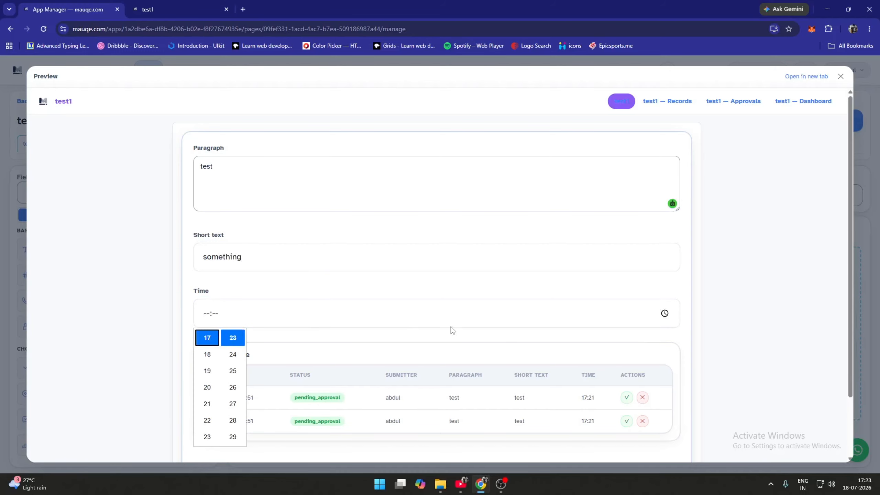
click(224, 343)
scroll(338, 255, down, 2)
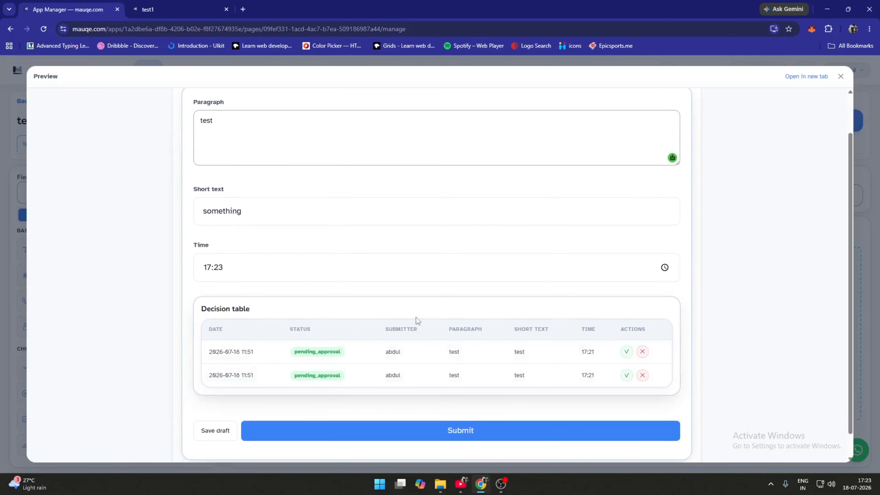
click(429, 430)
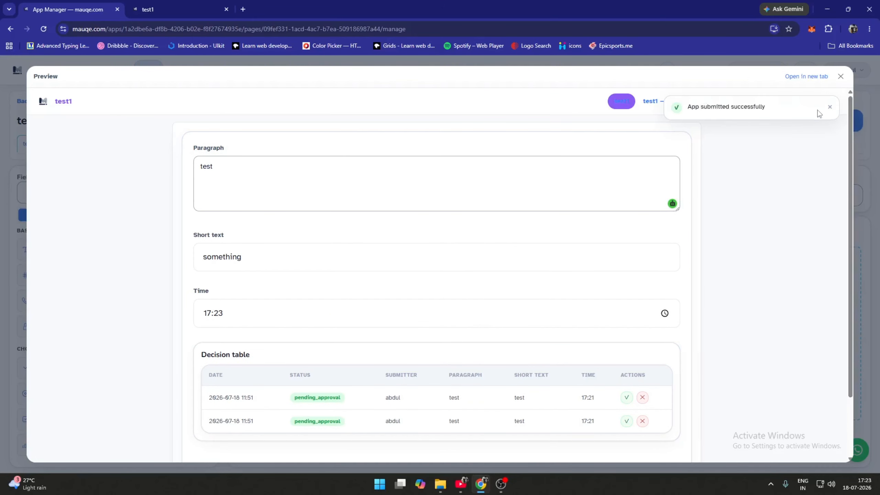
click(830, 107)
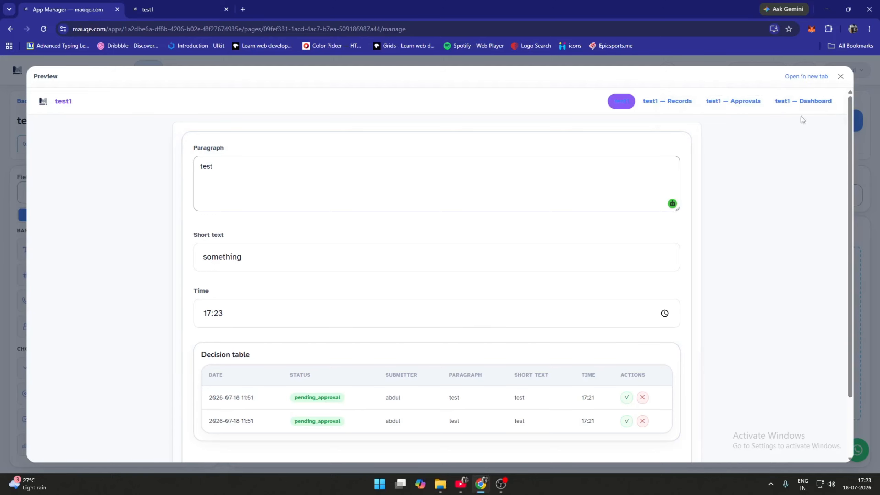
Approve the pending submission with short text "something" on the test1 — Approvals page
click(730, 109)
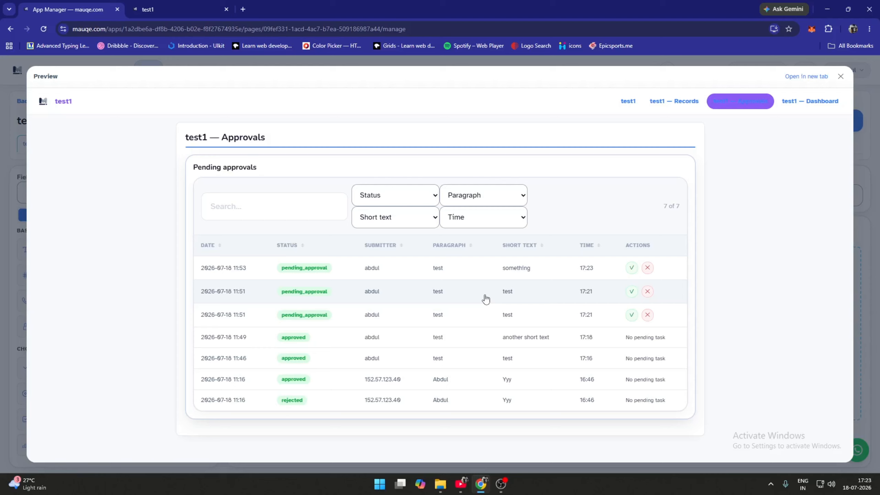
click(631, 268)
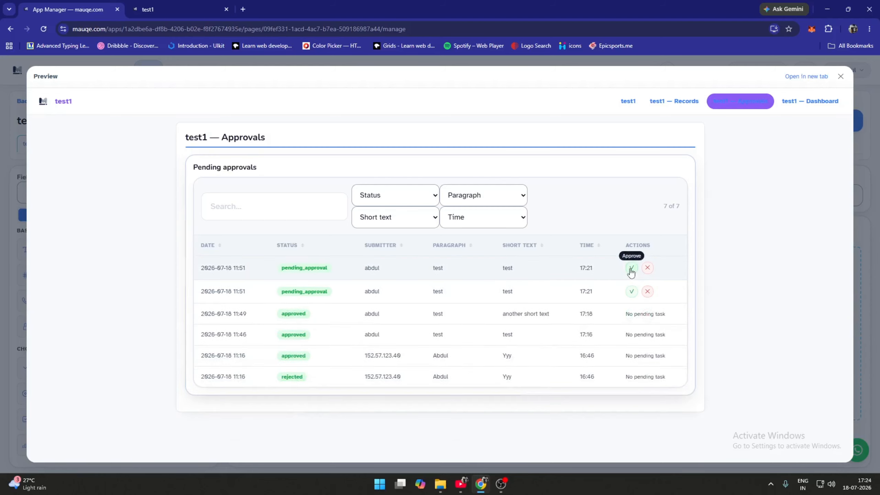